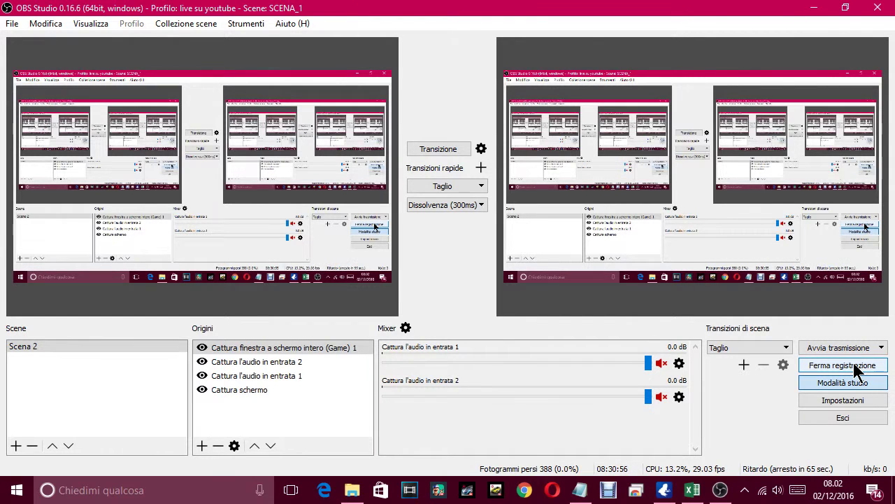
Step: Switch from OBS Studio to the Excel workbook Cartel1, showing sheet Foglio4
click(693, 489)
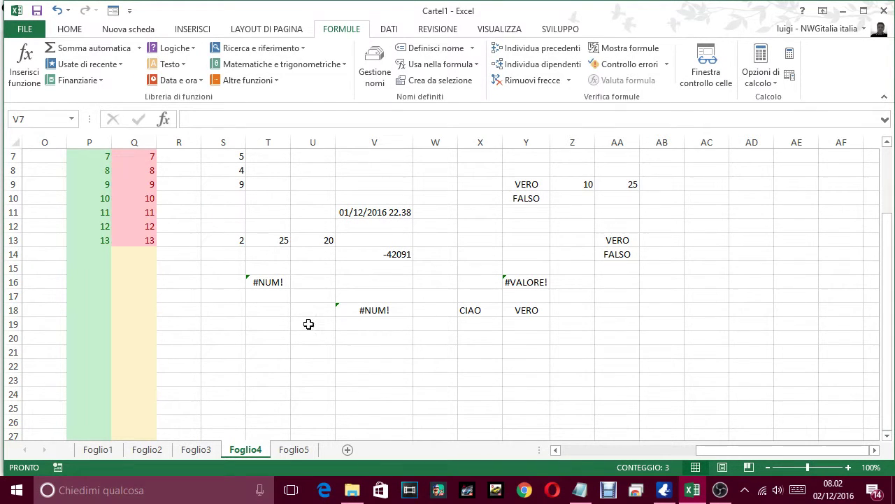
Step: Insert =CONTA.SET.CUBO(S13:U13) into V20 from Altre funzioni > Cubo
drag(371, 347, 518, 362)
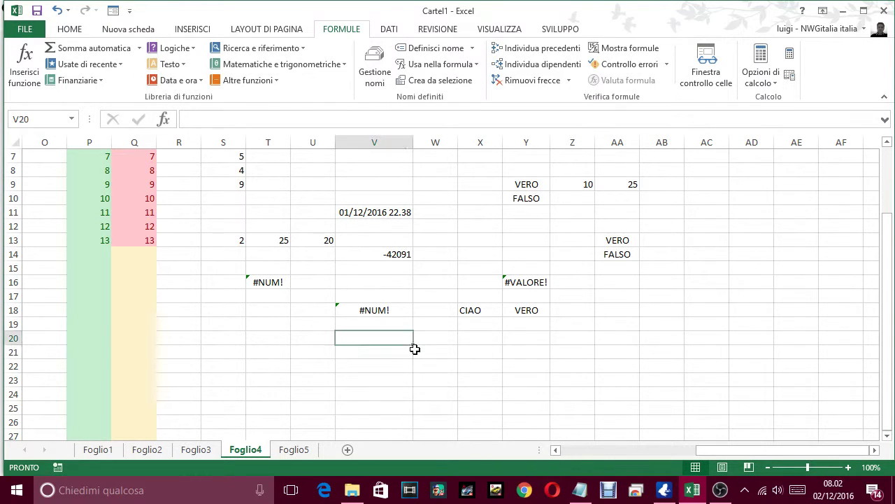
click(254, 82)
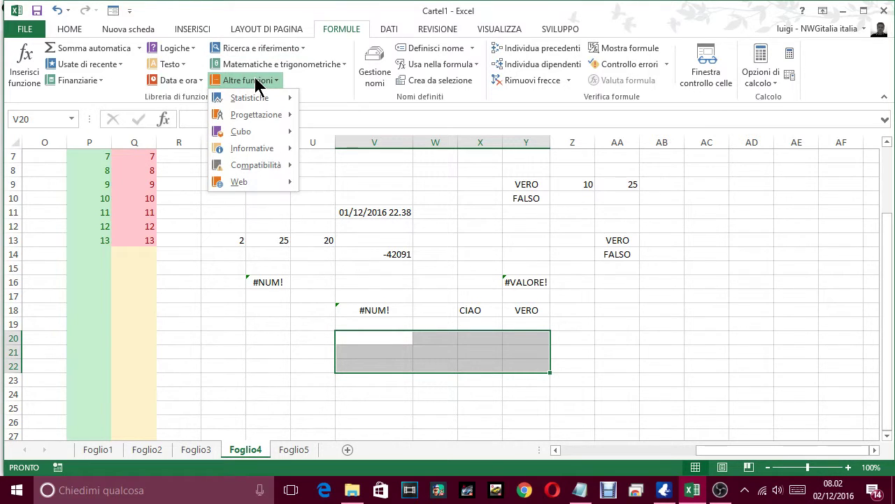
mouse_move(241, 132)
click(354, 134)
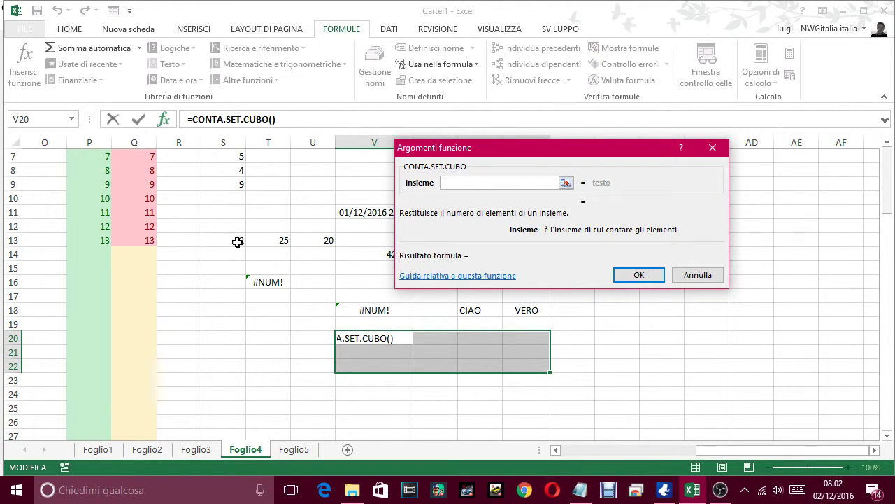
drag(238, 242, 315, 240)
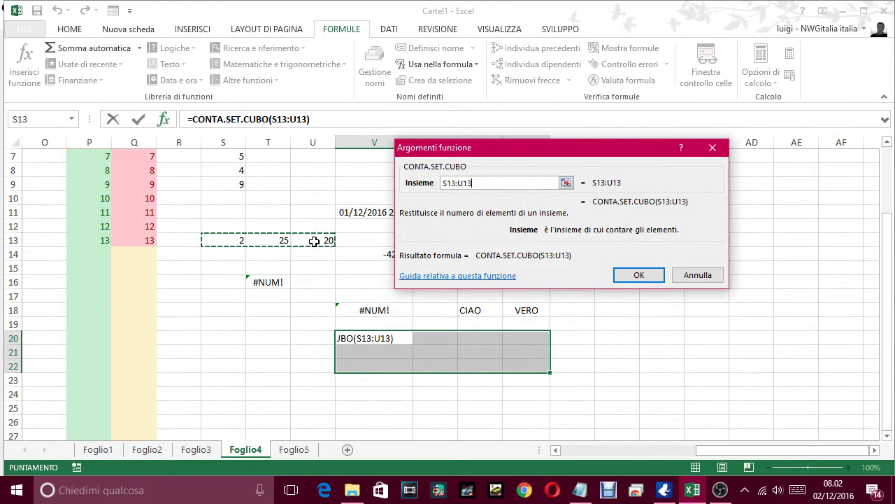
click(638, 275)
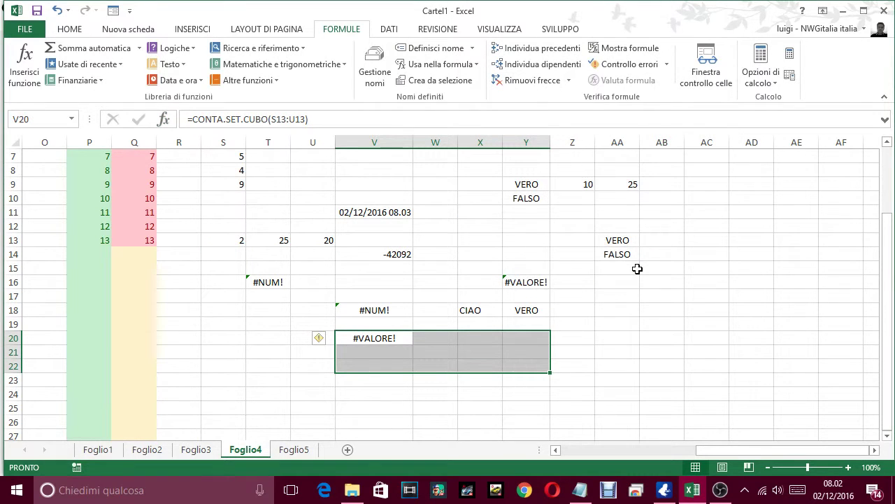
Step: Dismiss the #VALORE! error options, clear the selection and select Z20
click(322, 340)
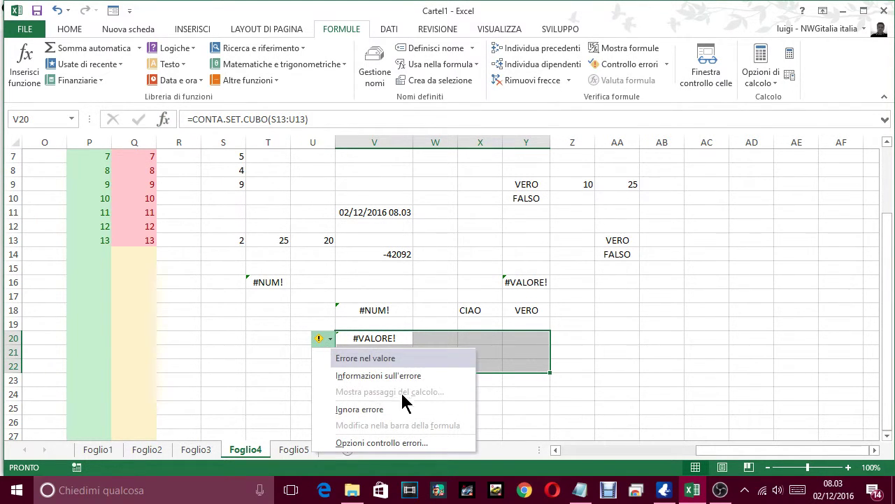
click(647, 352)
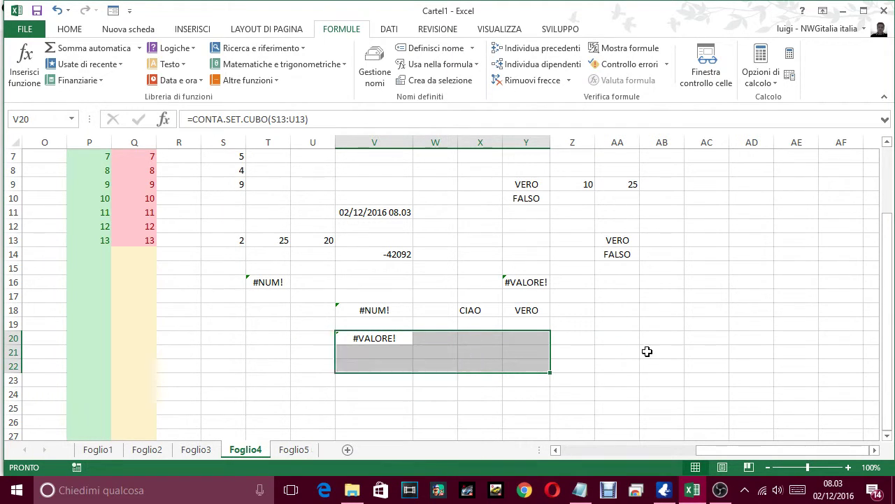
click(647, 351)
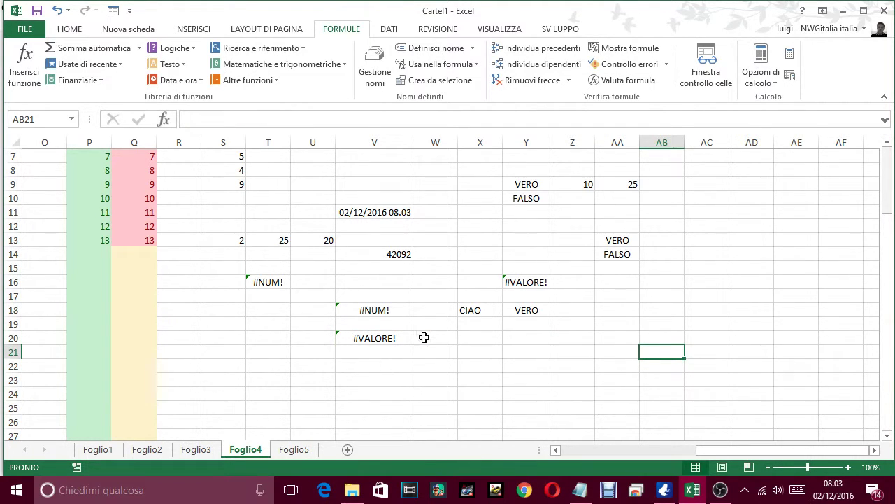
click(568, 338)
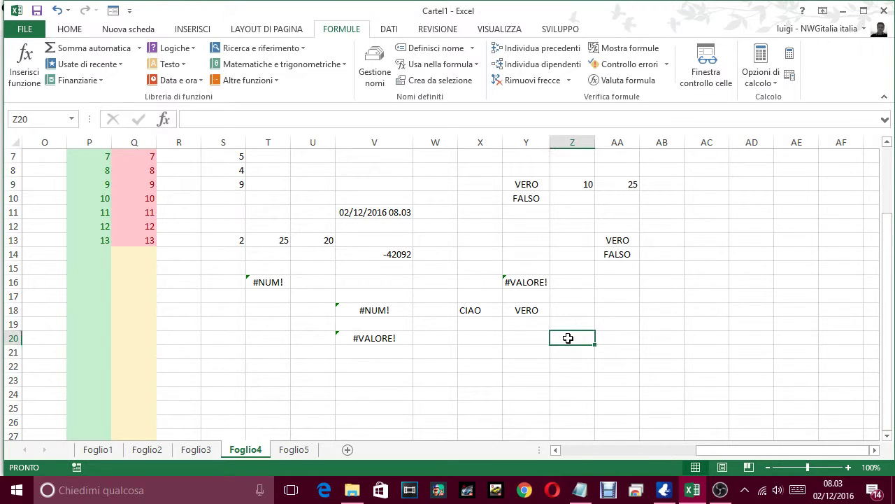
Step: Enter =ARROTONDA.ECCESSO(T13:U13;S13:V13) in Z20 from the Compatibilità functions
click(238, 80)
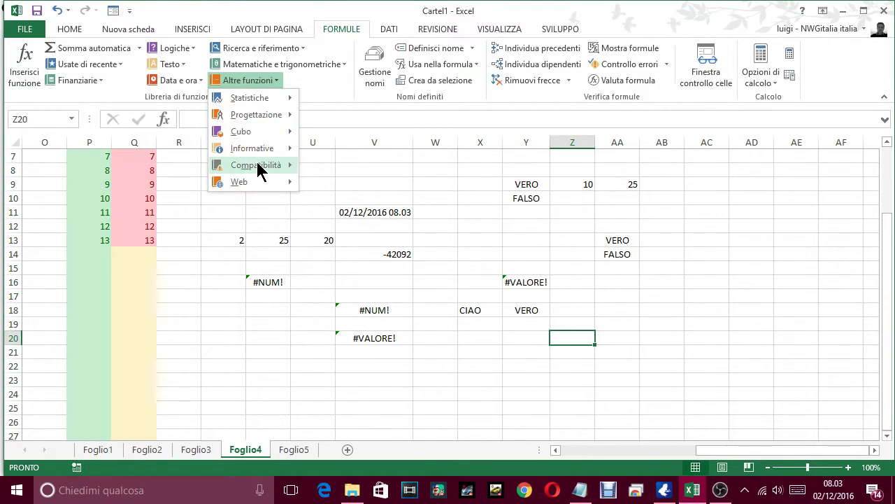
mouse_move(256, 165)
click(350, 185)
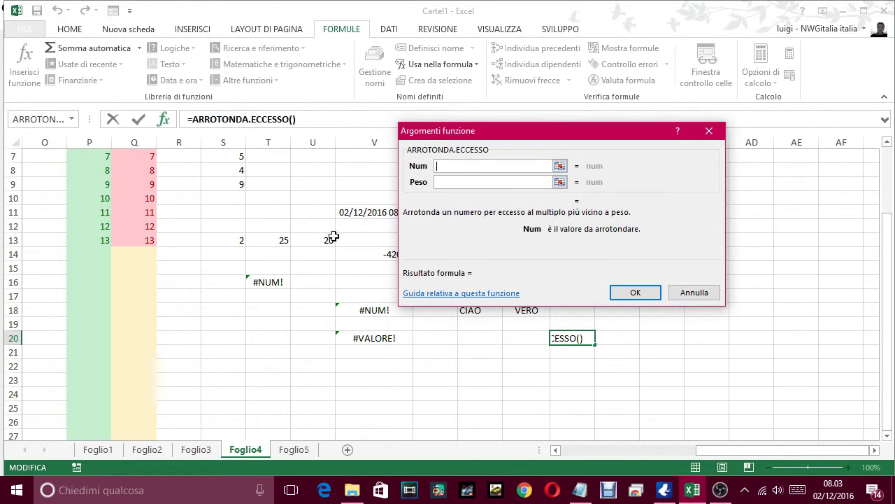
drag(273, 241, 321, 240)
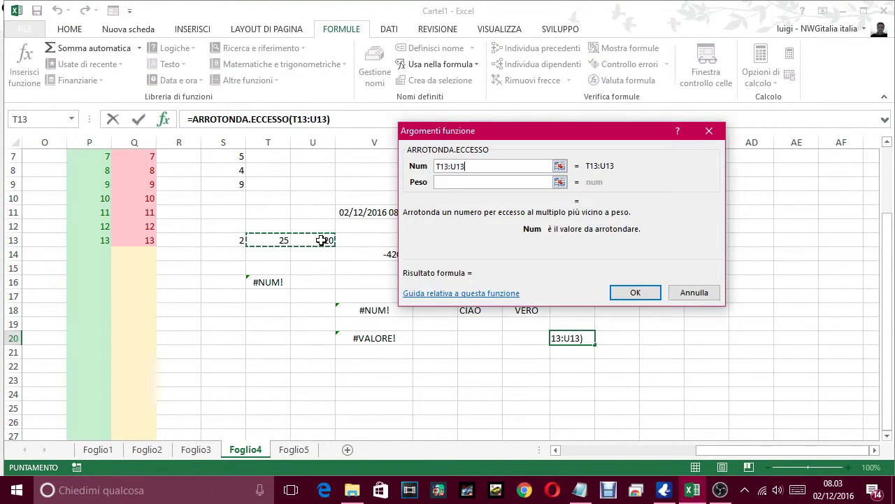
click(551, 182)
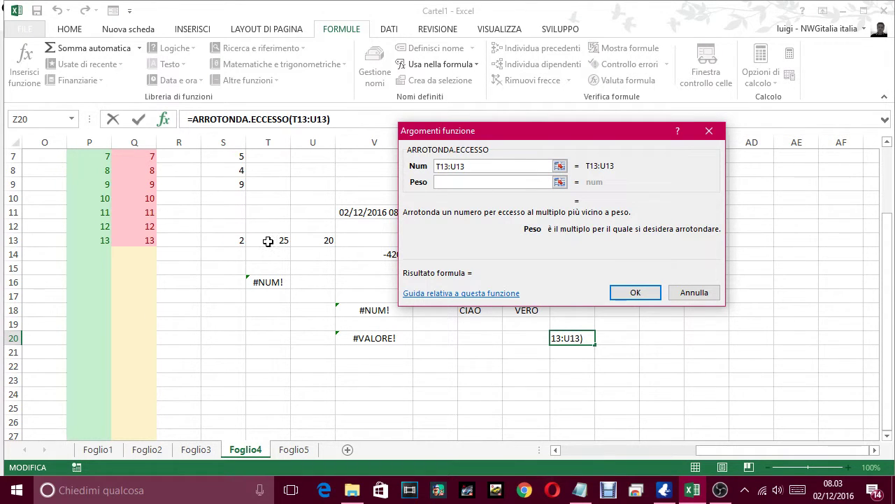
drag(212, 238, 362, 238)
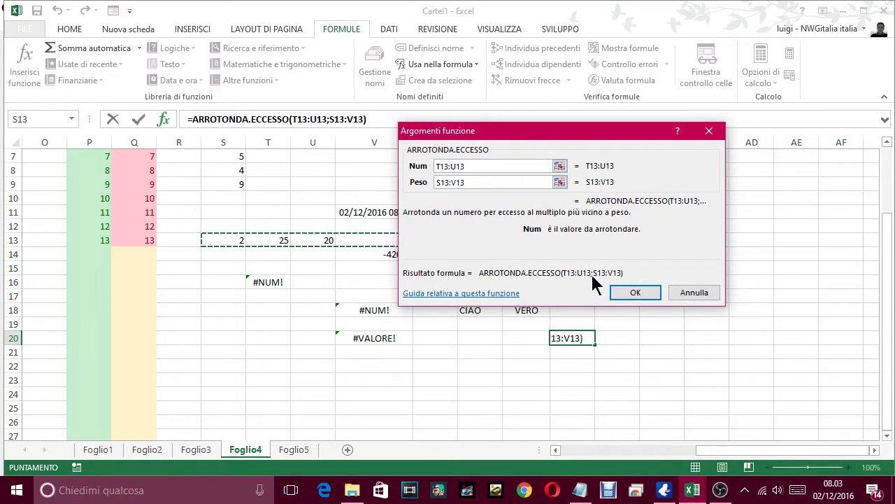
click(637, 291)
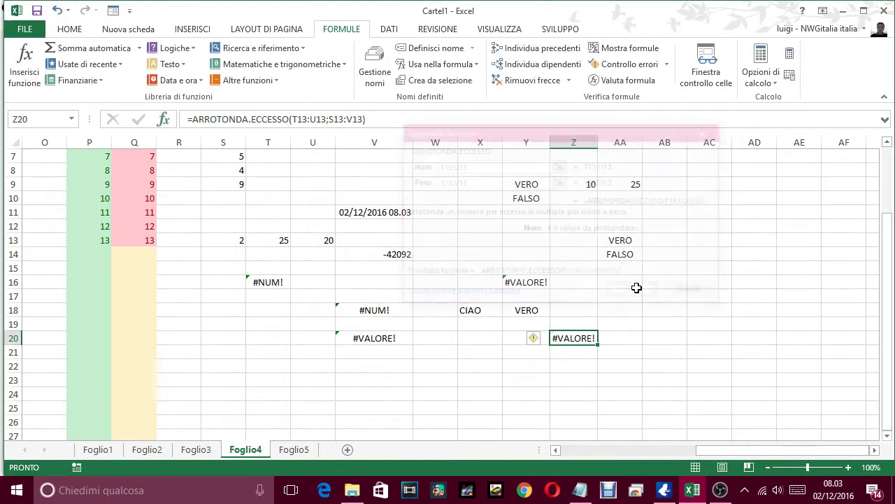
Step: Toggle Mostra formule on and off twice, ending with computed values displayed
click(647, 51)
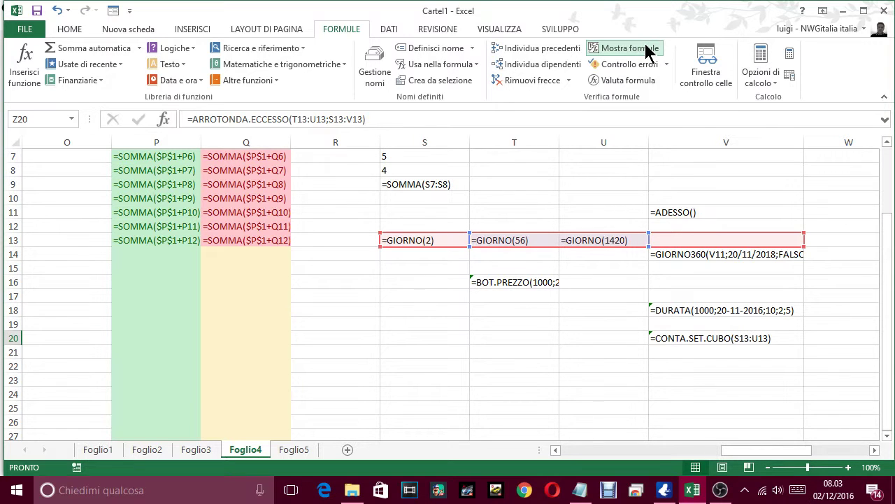
click(647, 50)
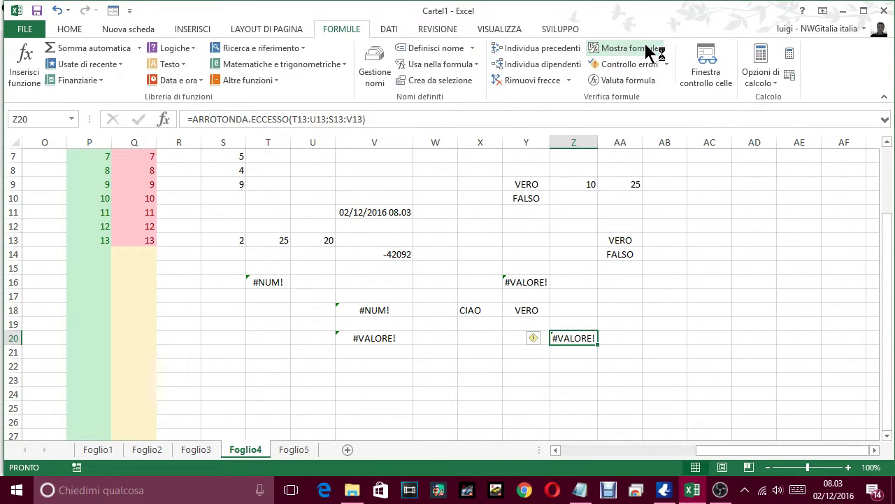
click(647, 50)
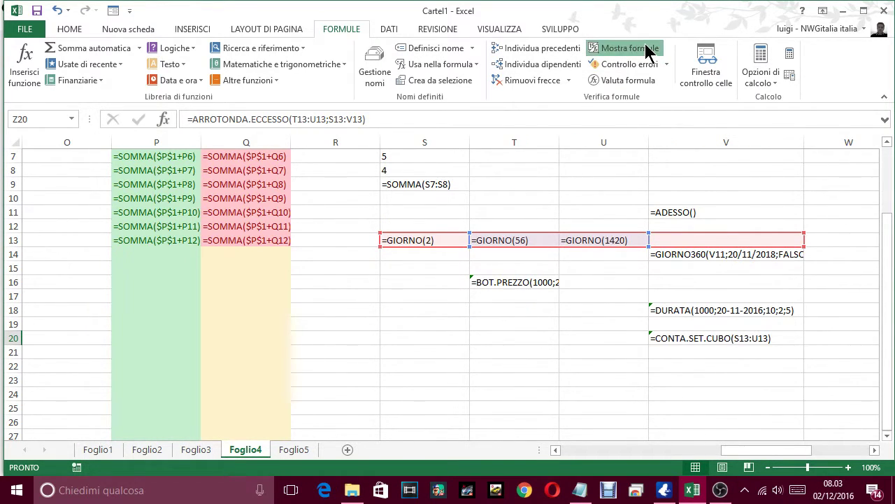
click(647, 50)
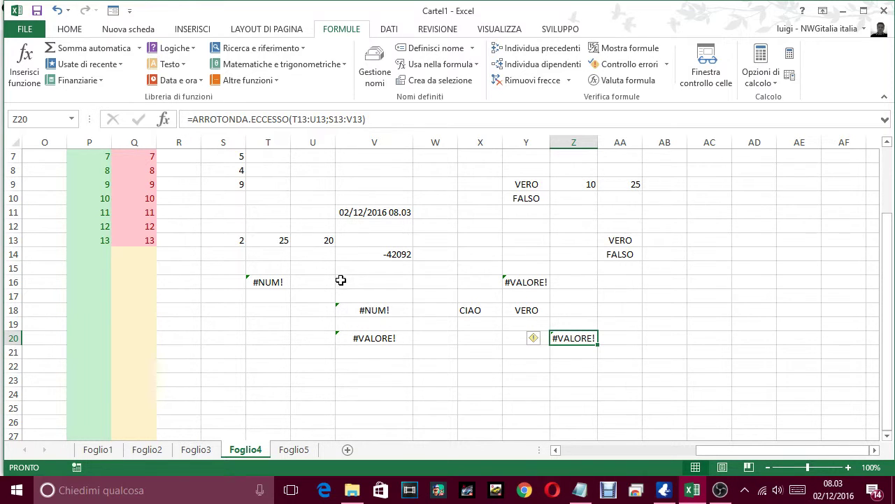
Step: Fill the Z20 ARROTONDA.ECCESSO formula across and down into Z20:AB22
click(671, 331)
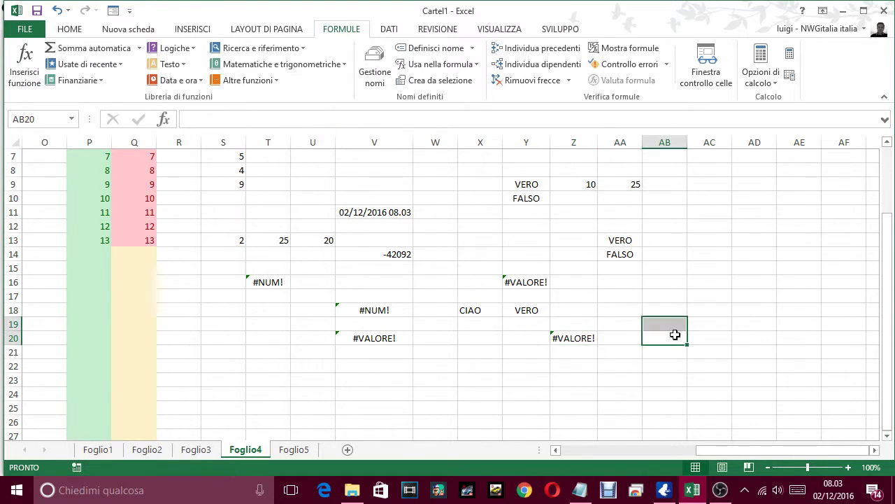
click(587, 343)
mouse_move(596, 345)
mouse_down()
mouse_move(596, 358)
mouse_move(630, 353)
mouse_up()
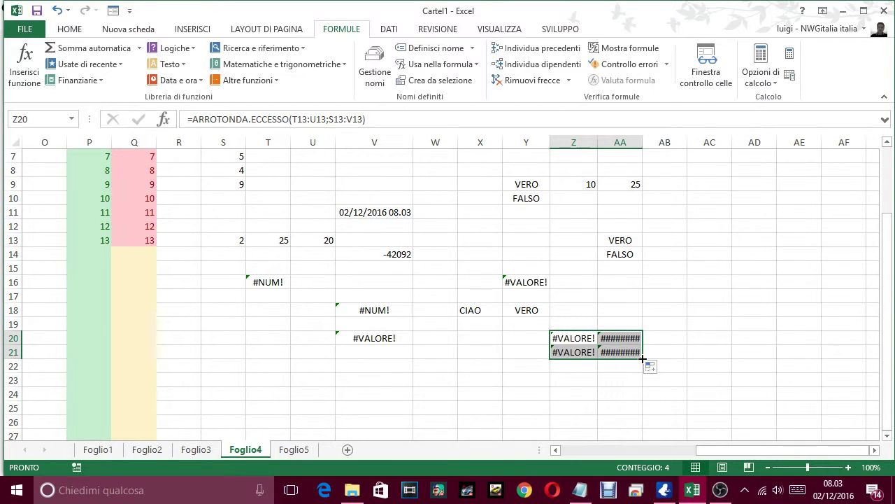
mouse_move(643, 358)
mouse_down()
mouse_move(640, 376)
mouse_move(682, 375)
mouse_up()
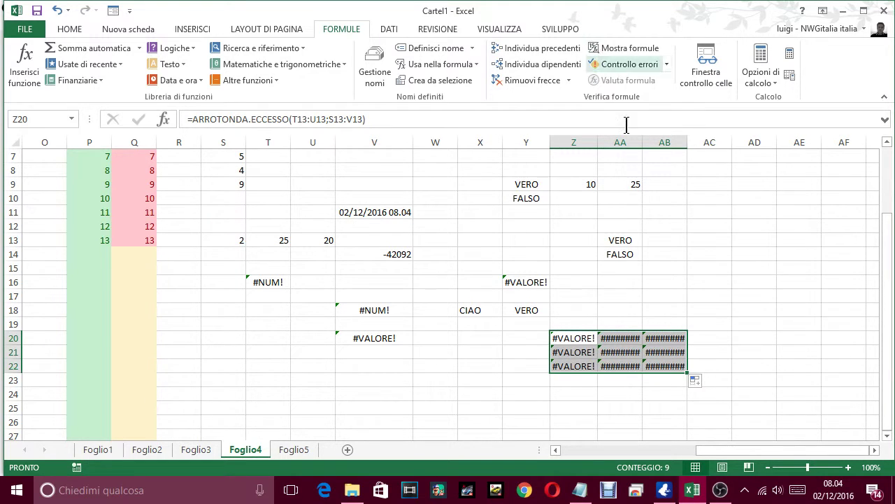
Step: Autofit columns AA and AB so Z20:AB22 shows #VALORE!, then check AA20's formula
click(600, 152)
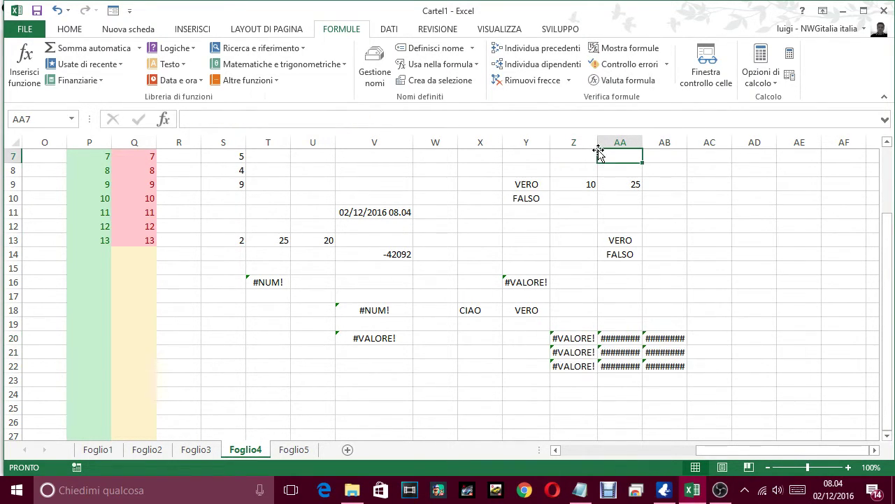
double_click(642, 145)
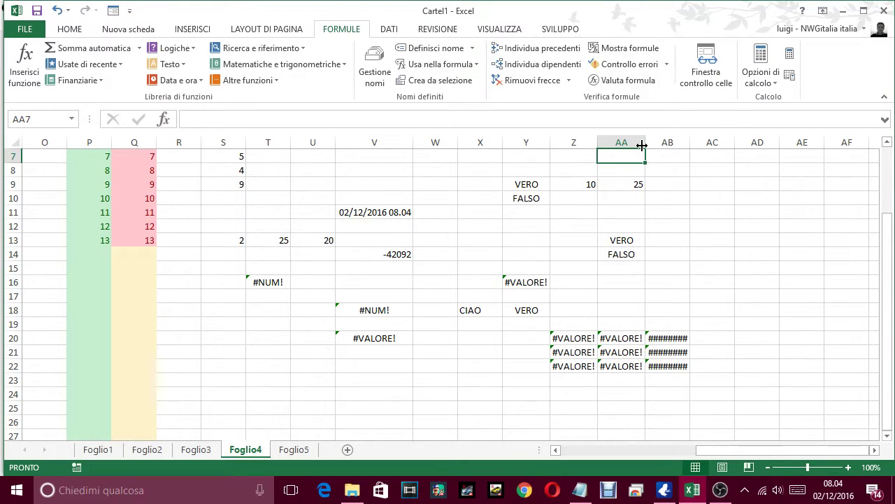
double_click(690, 144)
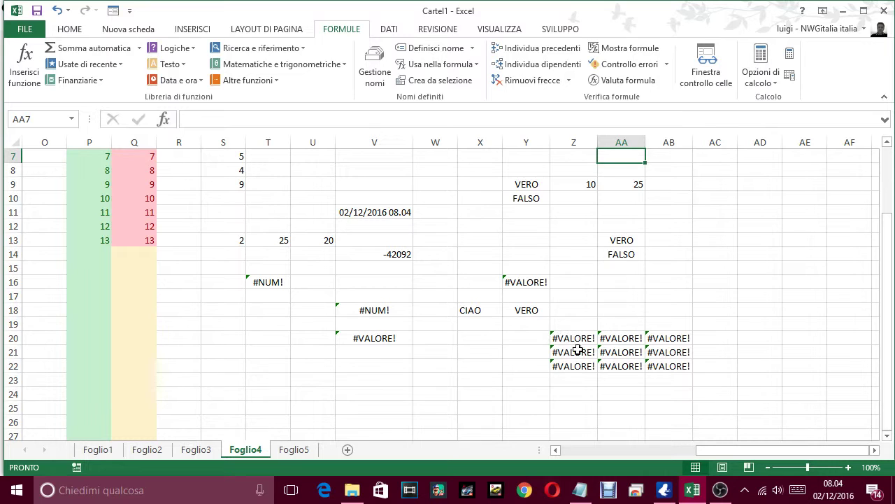
click(607, 337)
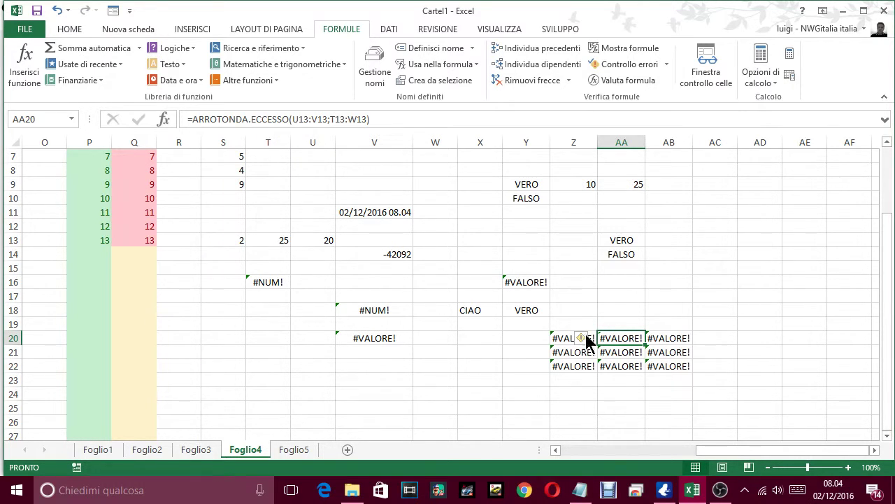
Step: Enter =ARCTAN.2(S13;T13) in Z18 from Matematiche e trigonometriche, returning 1.4909663
drag(560, 315, 682, 383)
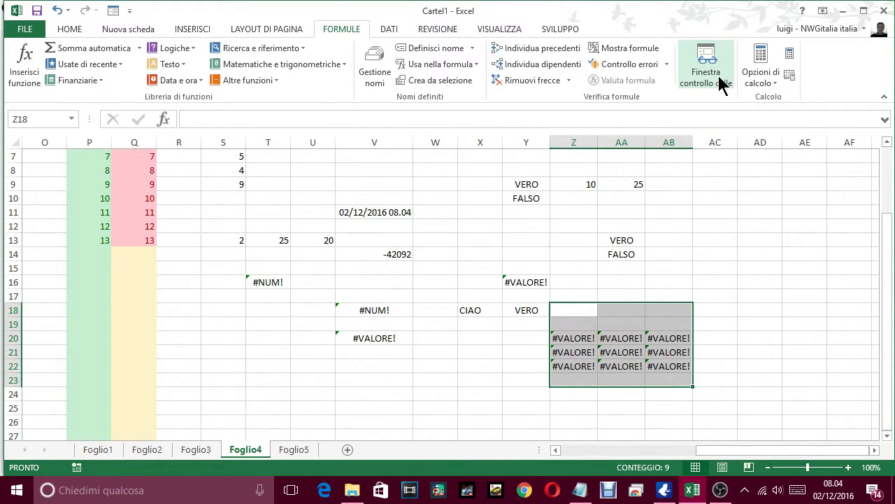
click(324, 65)
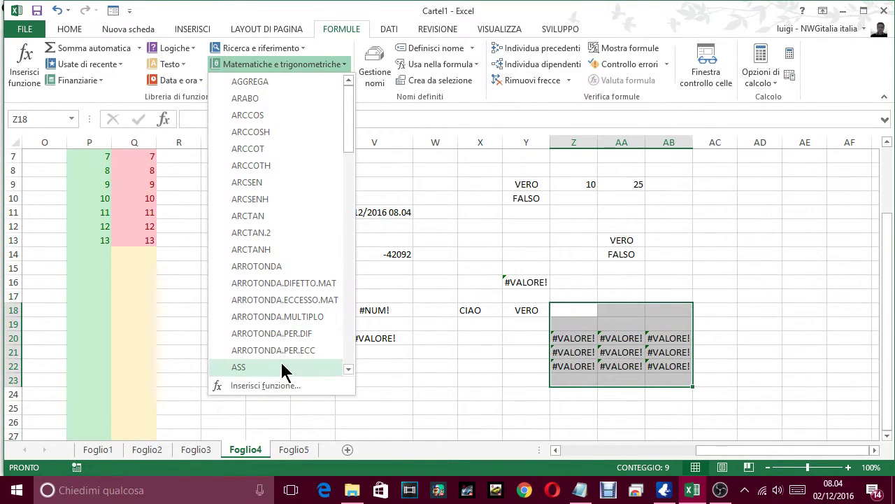
click(270, 231)
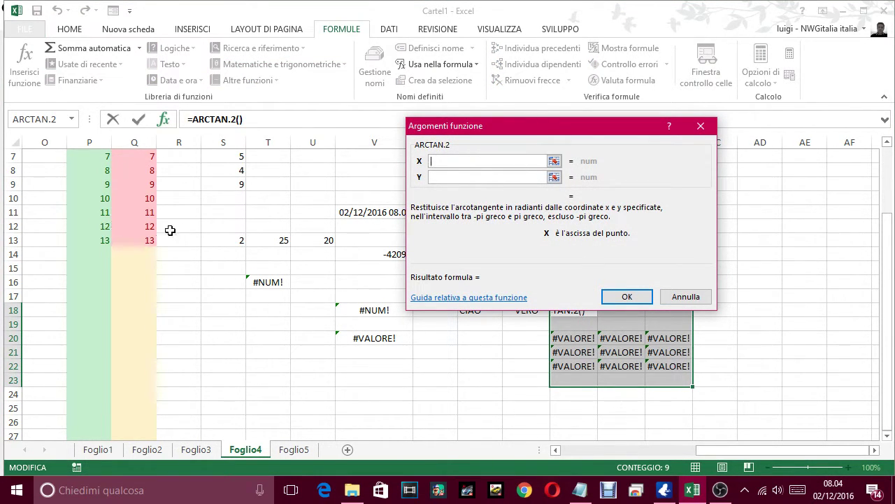
click(227, 241)
click(488, 178)
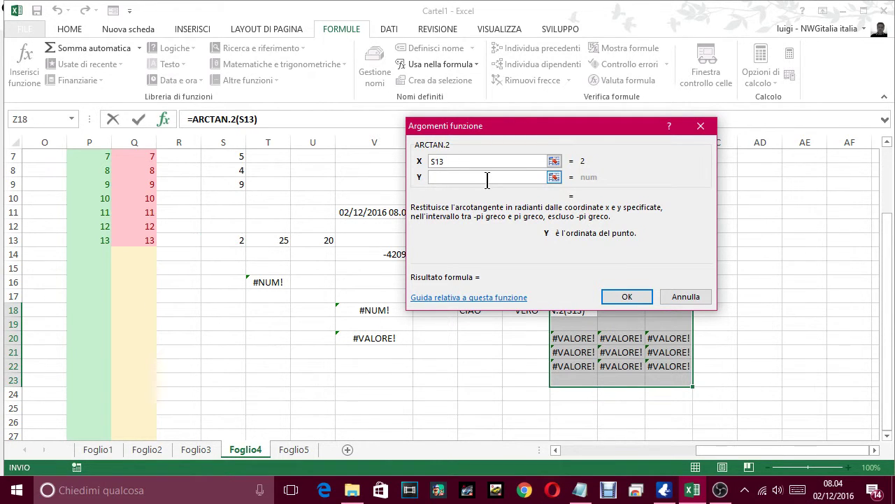
click(278, 242)
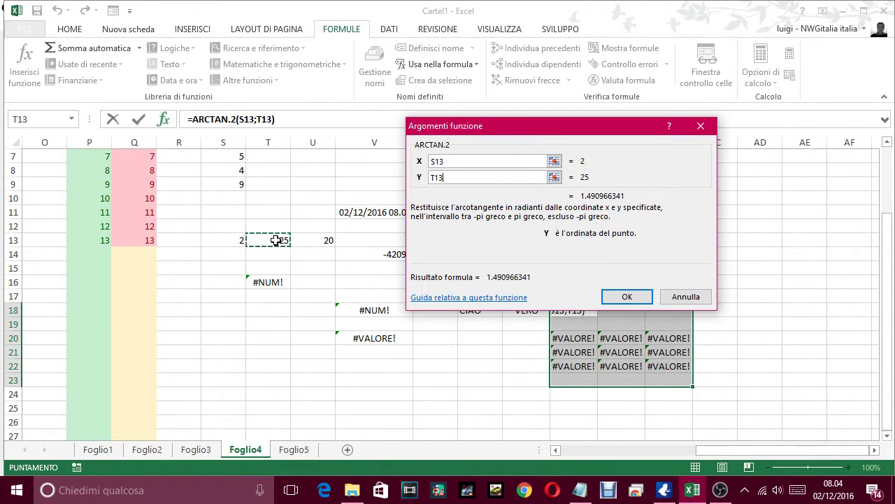
click(627, 297)
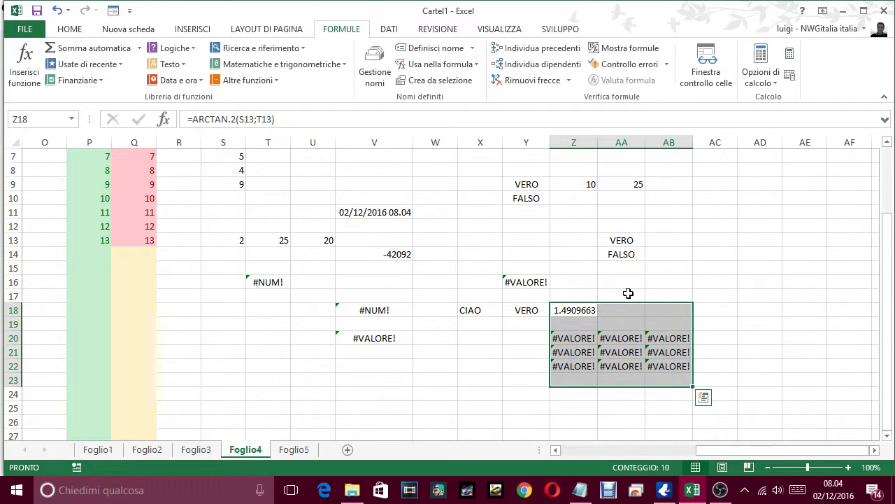
click(627, 286)
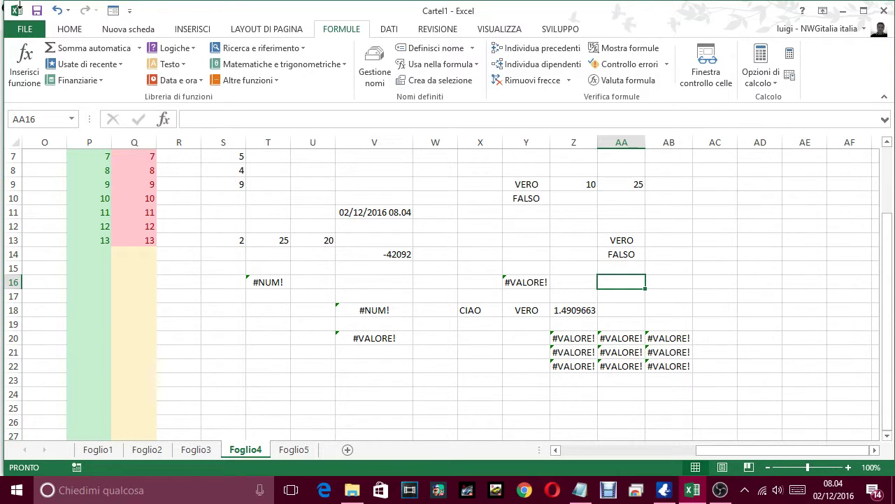
Step: Enter =MINUSC(X18) in S18 to turn CIAO into ciao, then recheck the cell
click(209, 308)
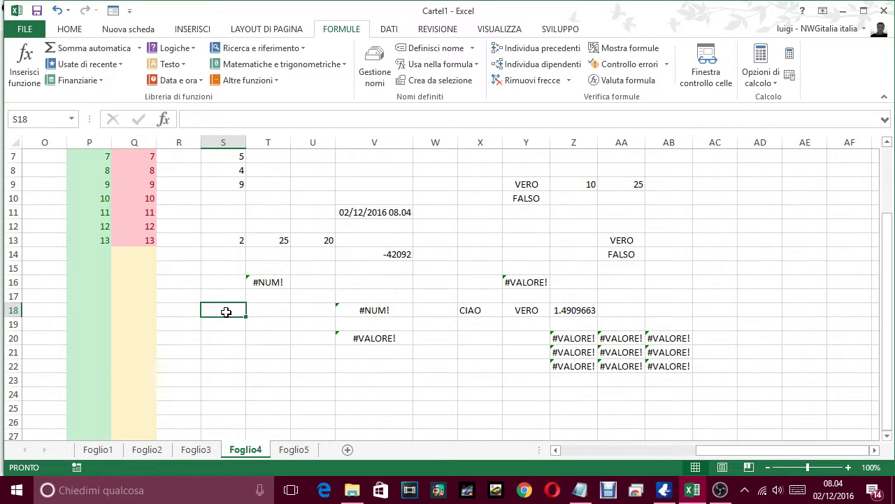
click(178, 65)
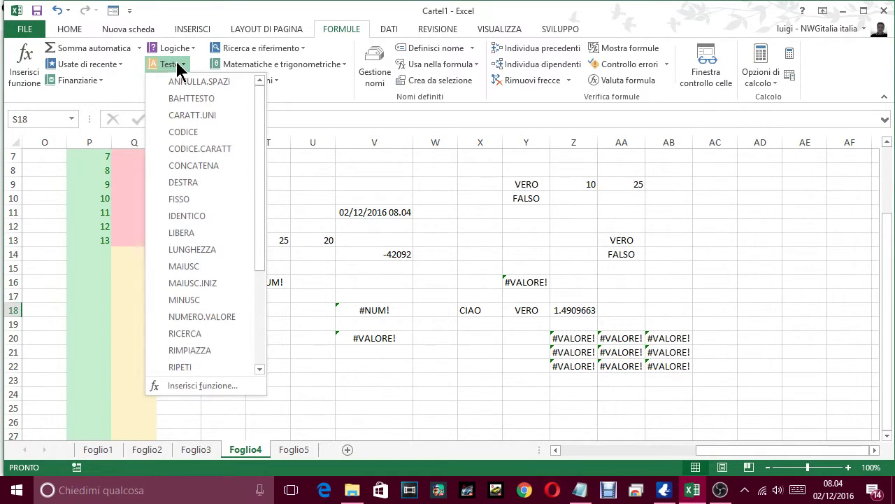
click(184, 299)
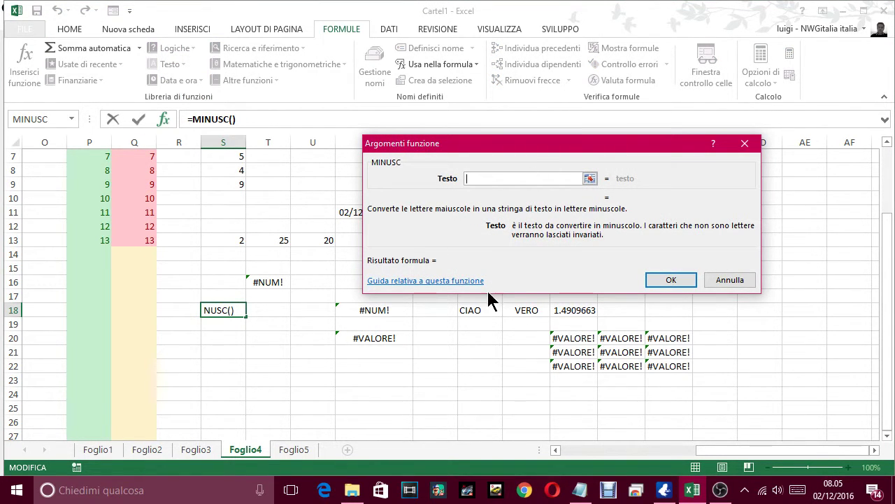
click(478, 310)
click(682, 280)
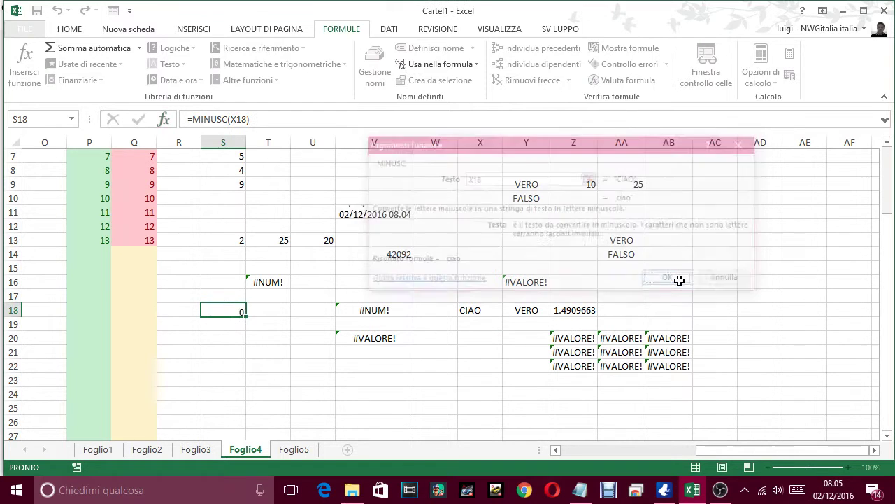
click(262, 324)
click(229, 315)
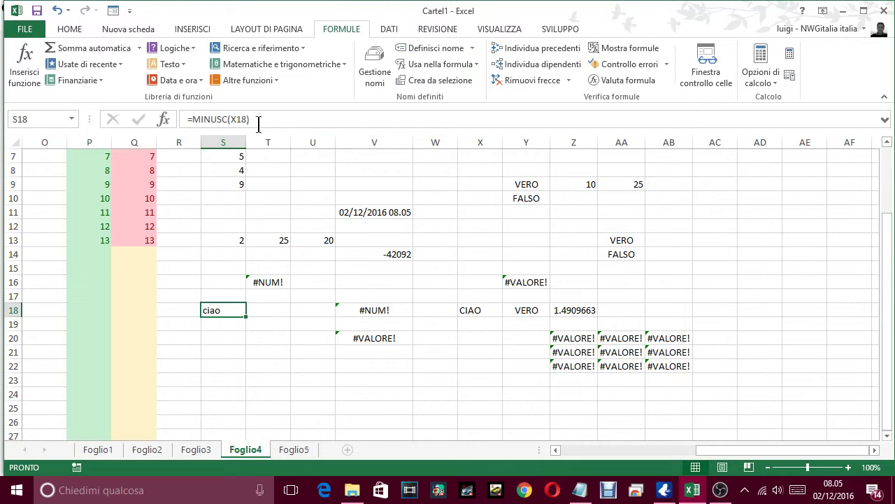
Step: Enter =DESTRA(S18;T13) in Y11 from the Testo functions, returning ciao
click(528, 211)
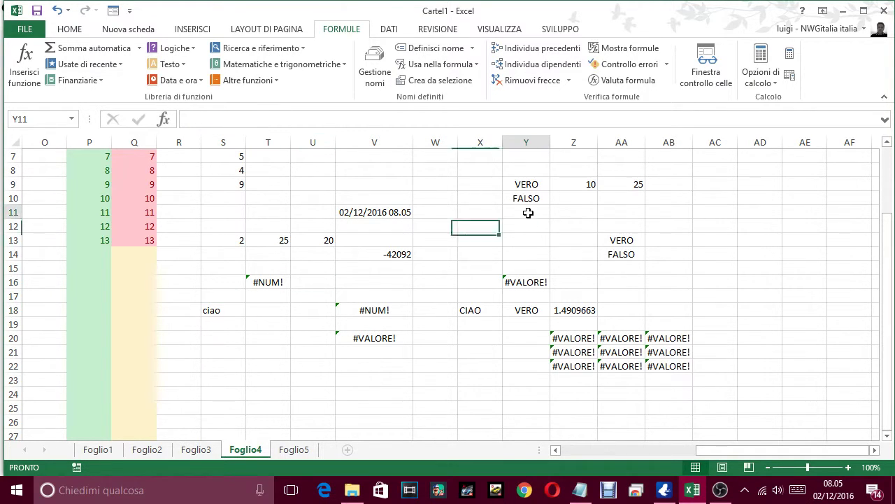
click(170, 65)
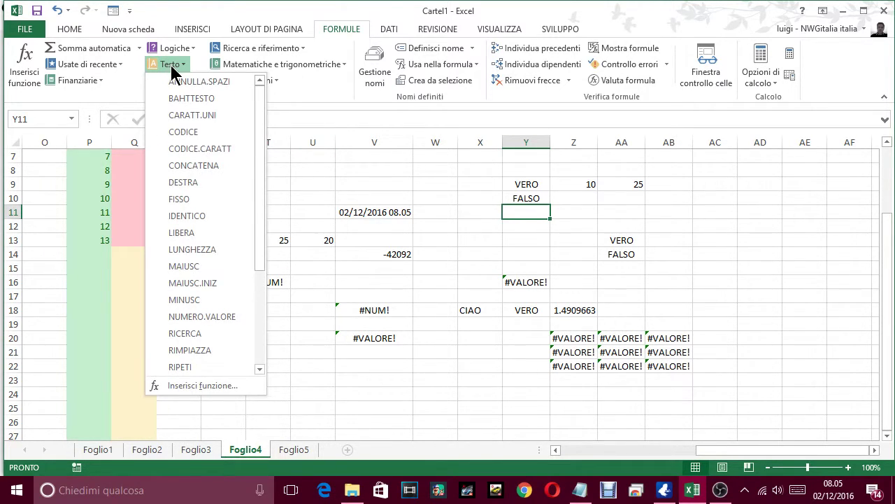
click(202, 183)
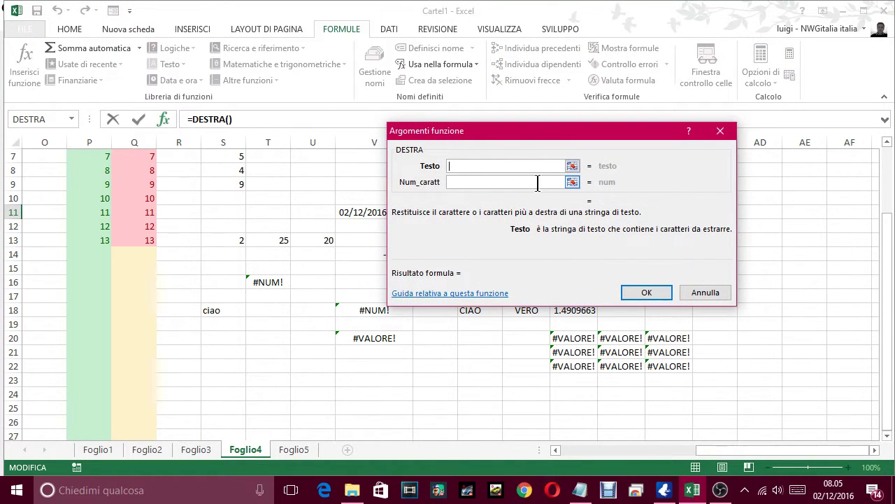
click(228, 314)
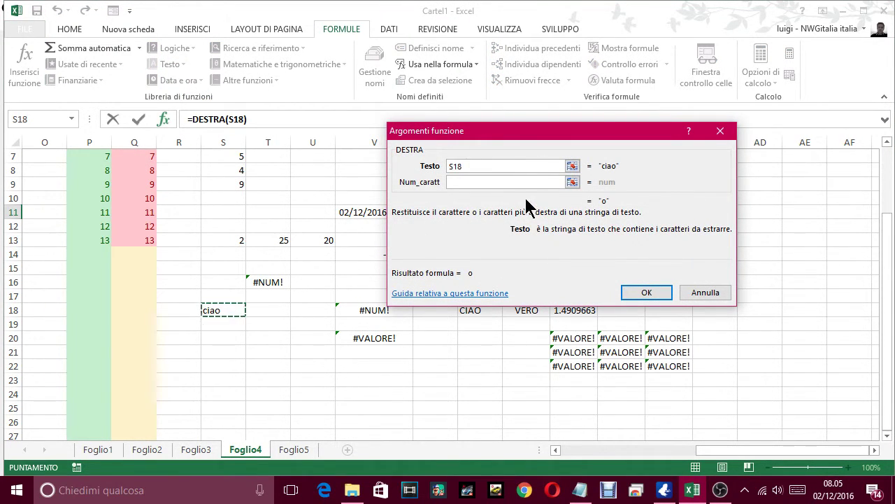
click(555, 182)
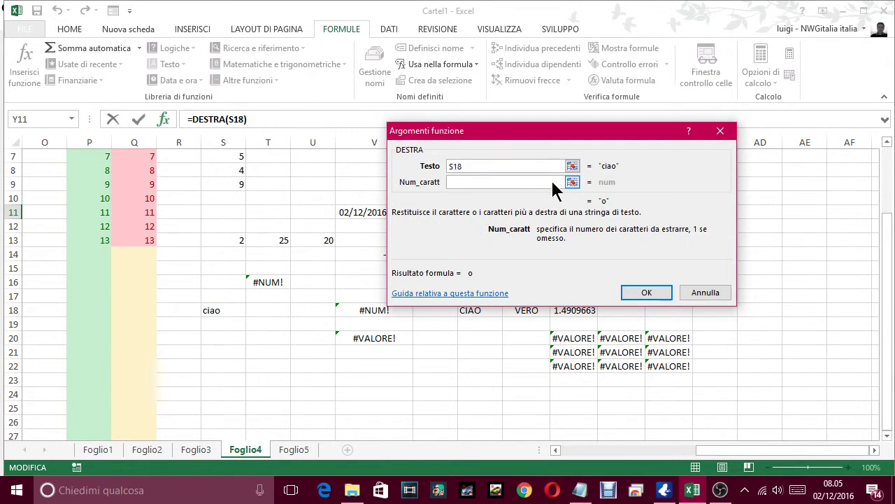
click(279, 240)
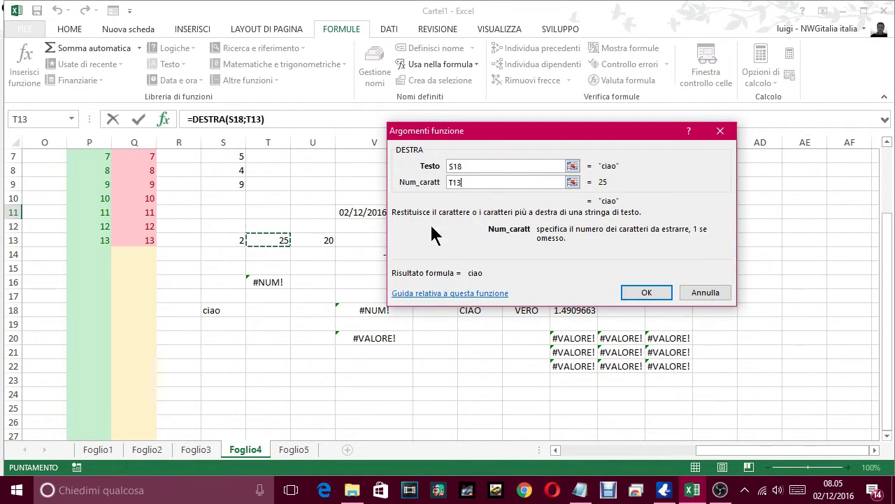
click(638, 294)
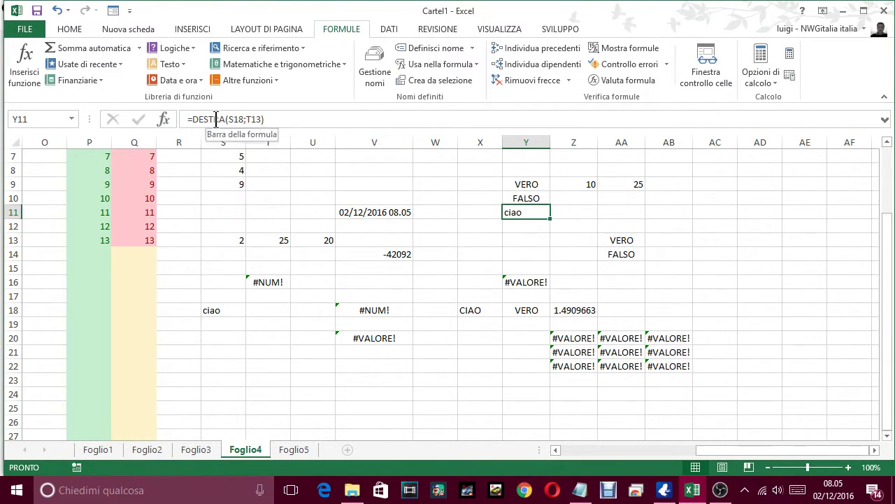
Step: Append a second DESTRA to Y11 with the text "LA BANDA DEGLI ONESTI"
click(63, 64)
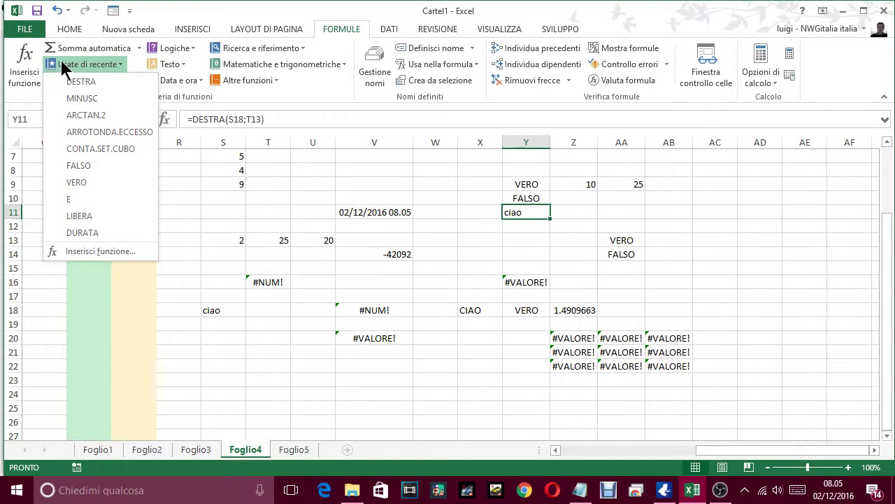
click(79, 81)
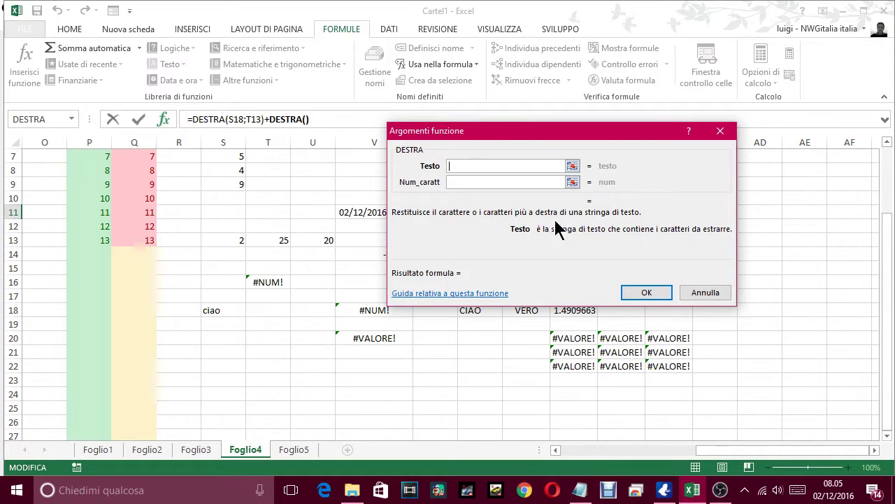
click(482, 167)
click(373, 397)
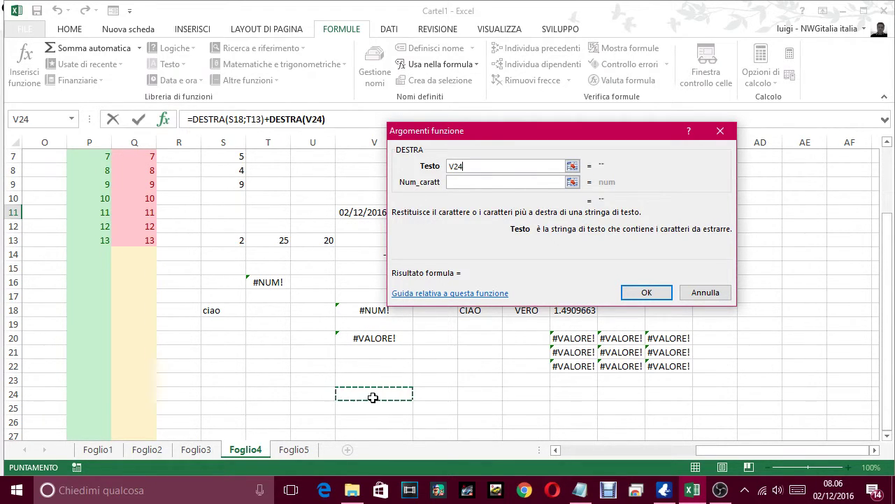
text(LA)
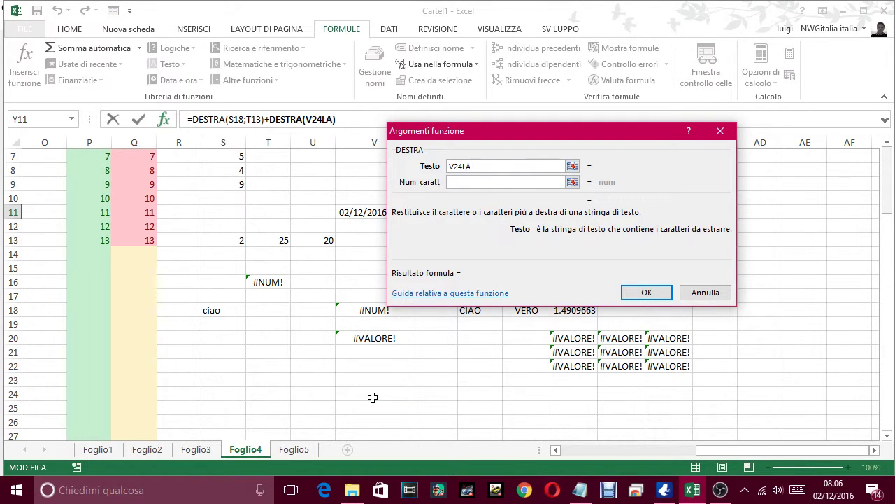
text(B)
key(BackSpace)
key(BackSpace)
key(BackSpace)
key(BackSpace)
text(B)
key(BackSpace)
text(LA BANDA DE)
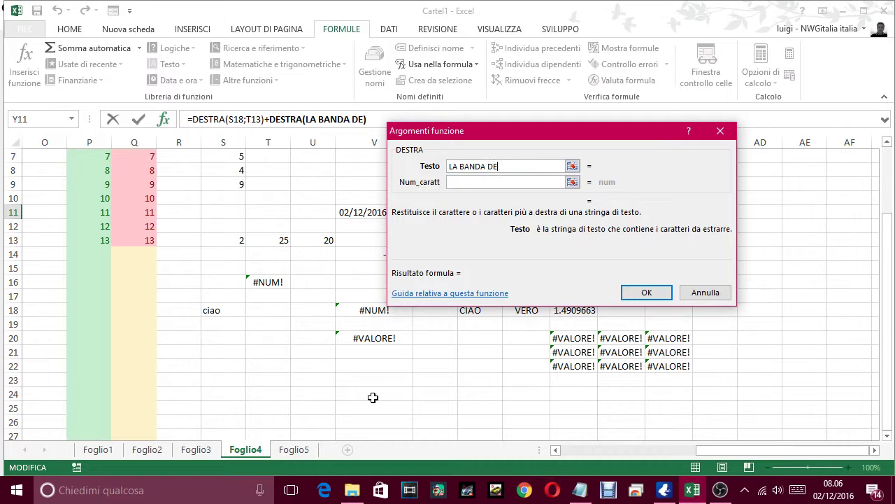
text(GLI ONEST)
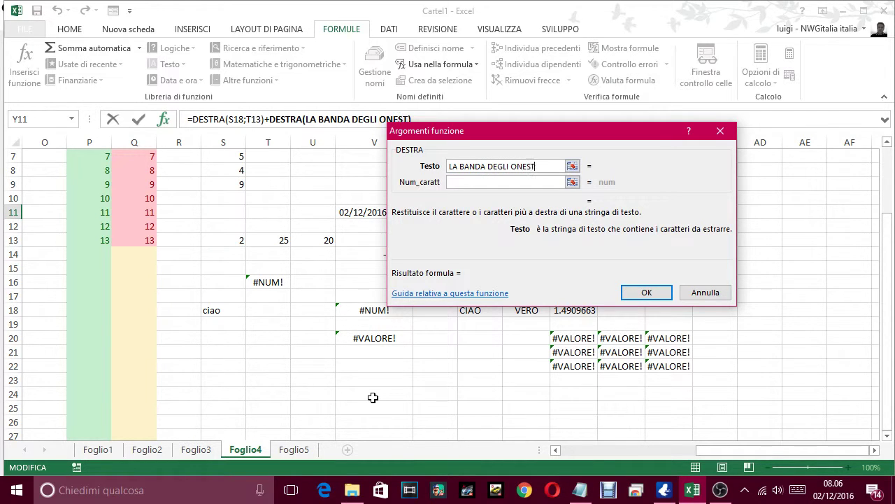
text(I)
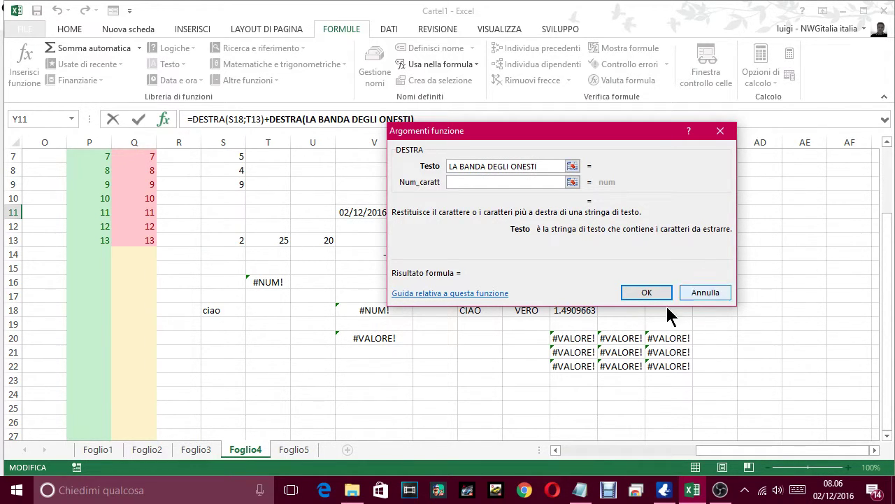
Step: Set its character count to 2, confirm, and view Y11's #VALORE! error options
click(459, 182)
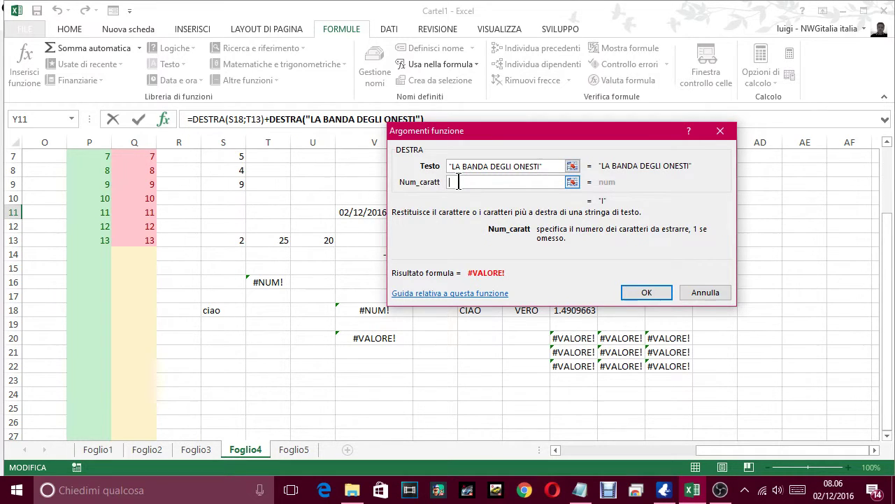
text(2)
click(646, 291)
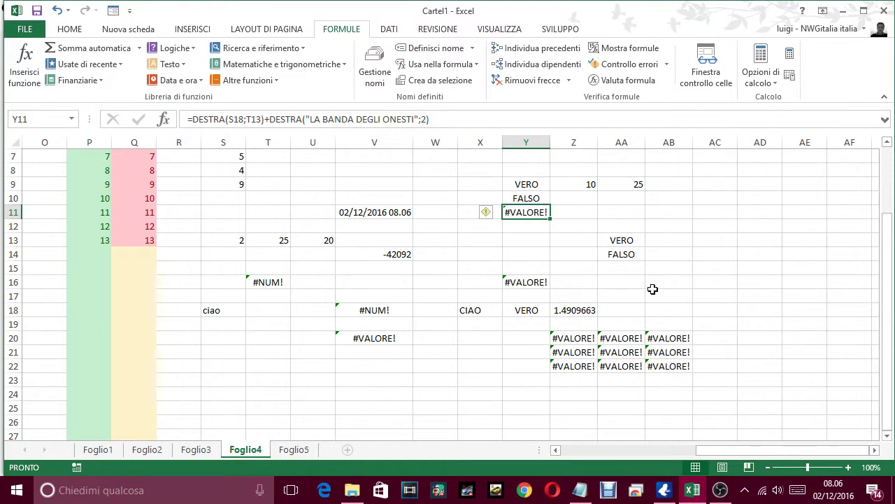
click(487, 211)
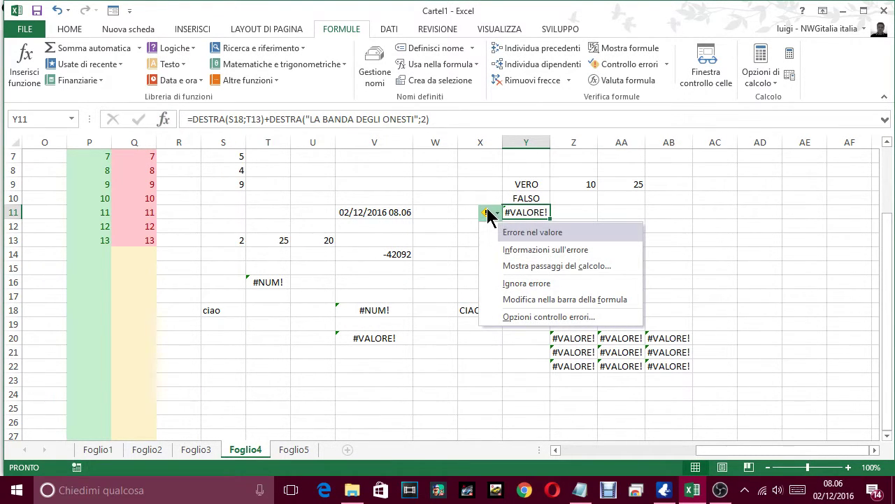
Step: Read the Guida di Excel article on fixing the #VALORE! error, then close it
click(540, 244)
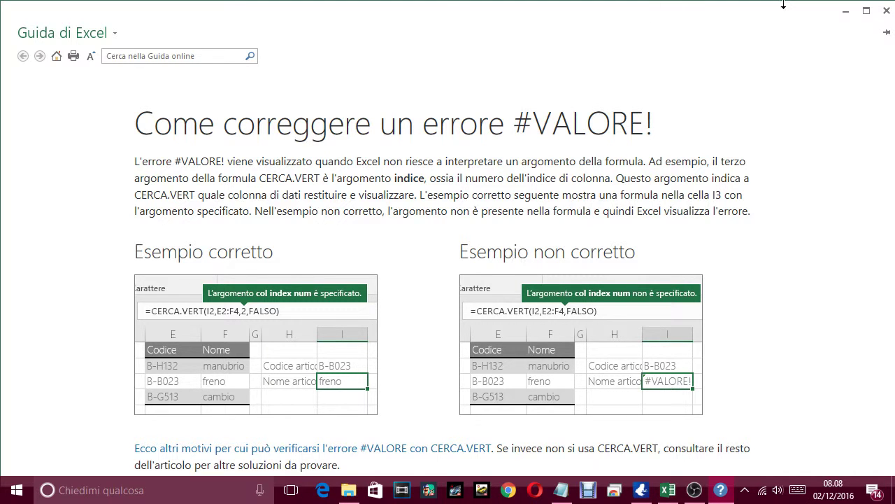
click(885, 12)
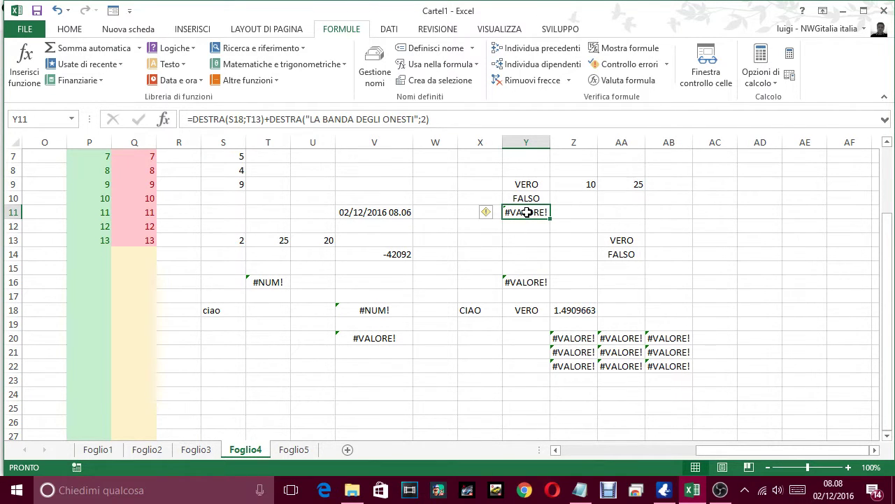
Step: Overwrite Y11 with the text AB, check Y11 and V11, then select U23
text(A)
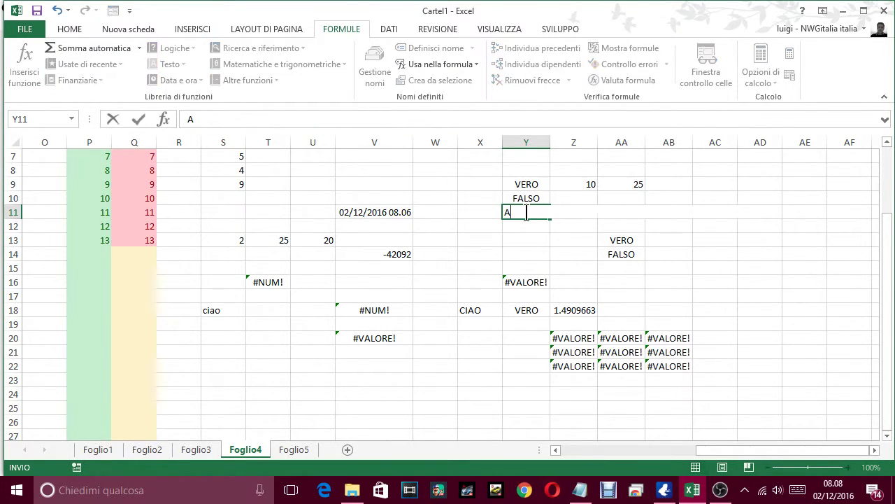
text(B)
key(Return)
click(523, 212)
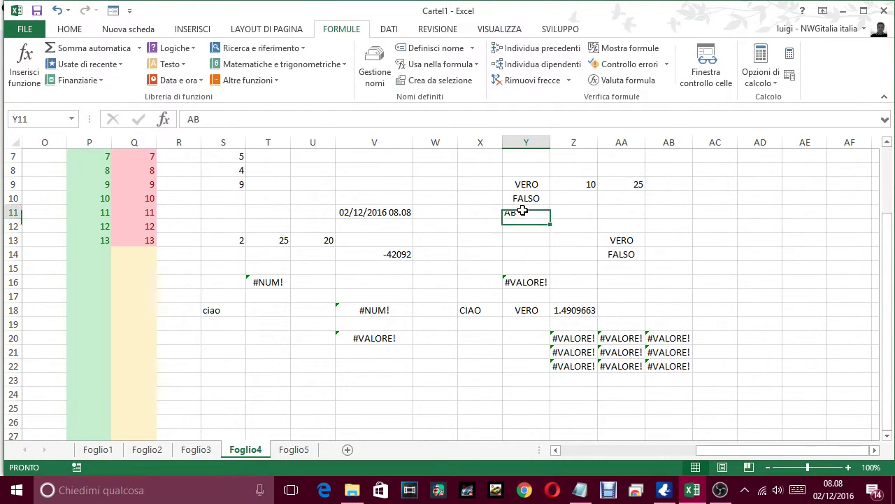
click(385, 211)
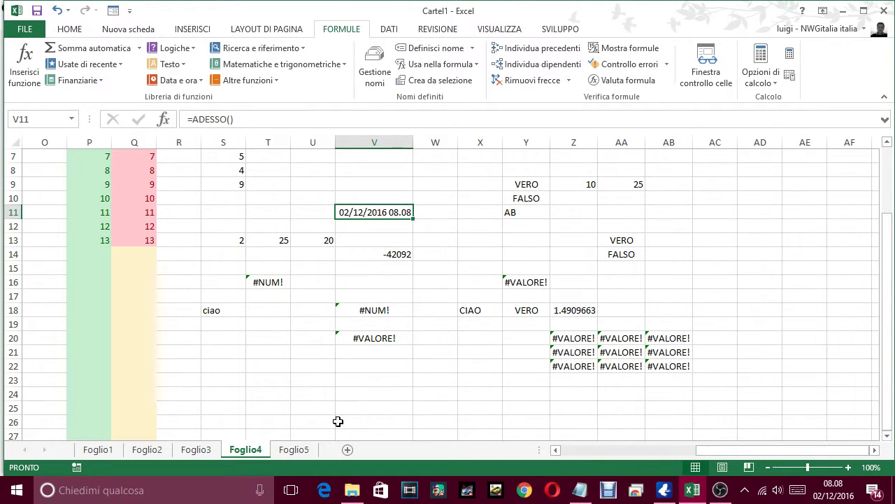
click(299, 382)
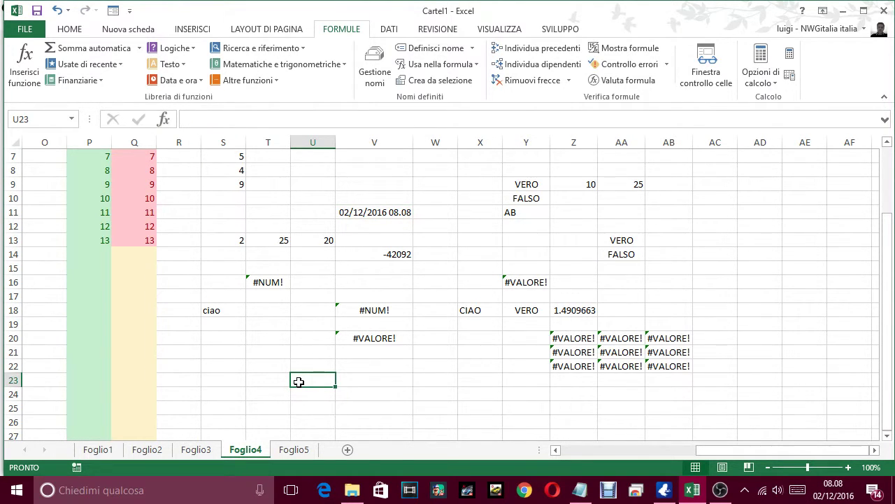
Step: Enter =ADESSO() in U23 so it shows the current date and time
text(=)
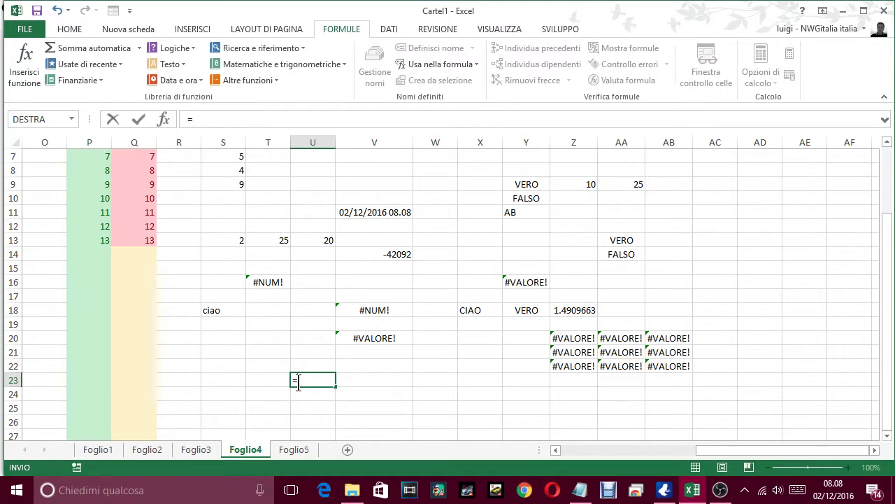
text(ADESSO()
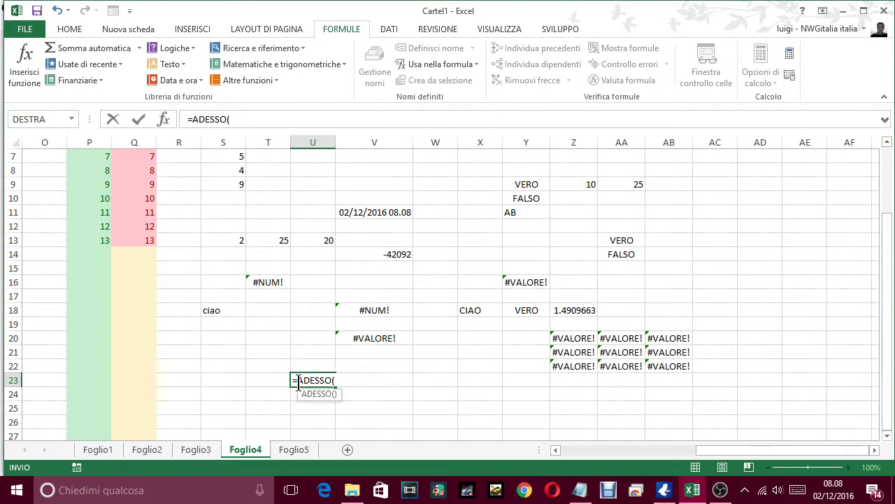
key(Return)
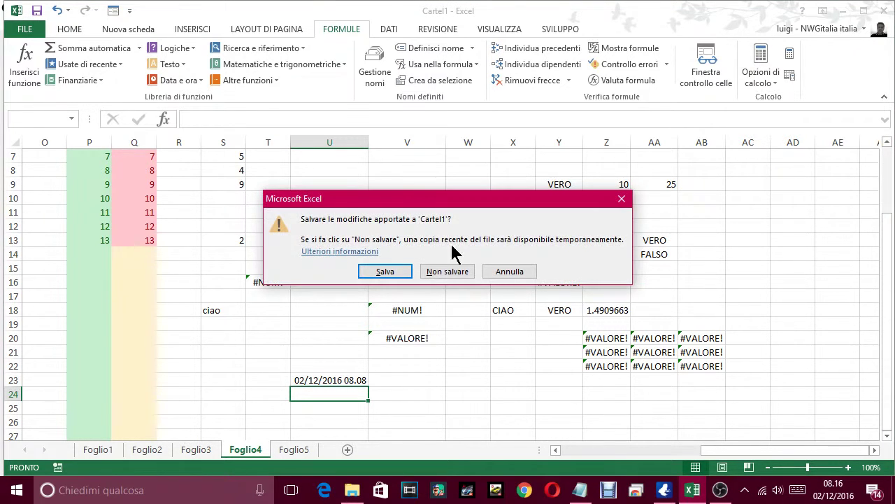
Step: Choose Non salvare to discard the changes to Cartel1 and close it
click(448, 272)
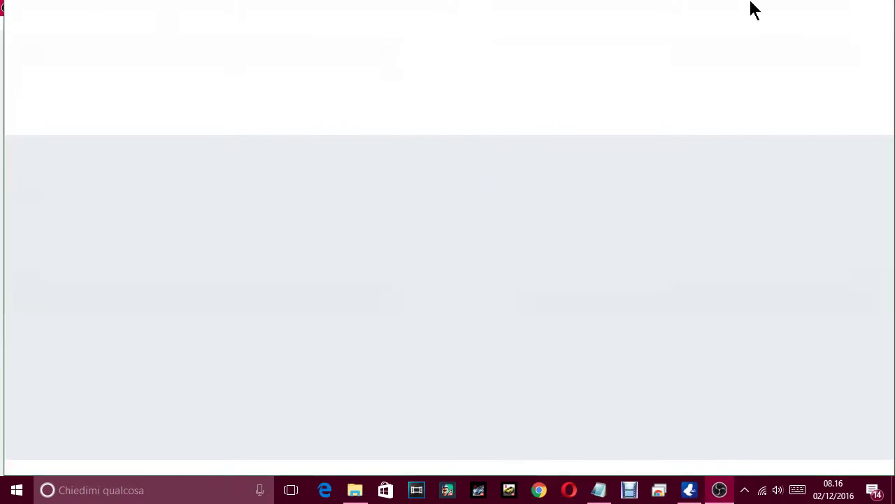